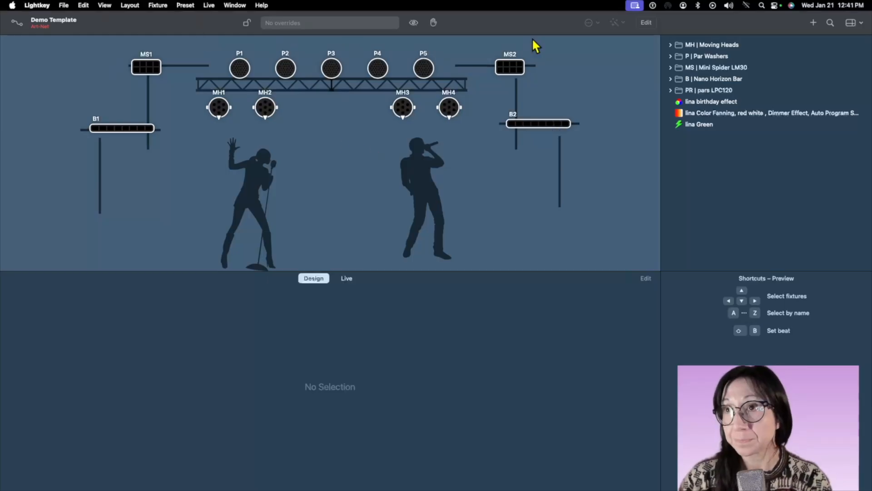
Enter layout editing and move the male singer silhouette slightly to the right on the stage.
click(646, 24)
click(650, 23)
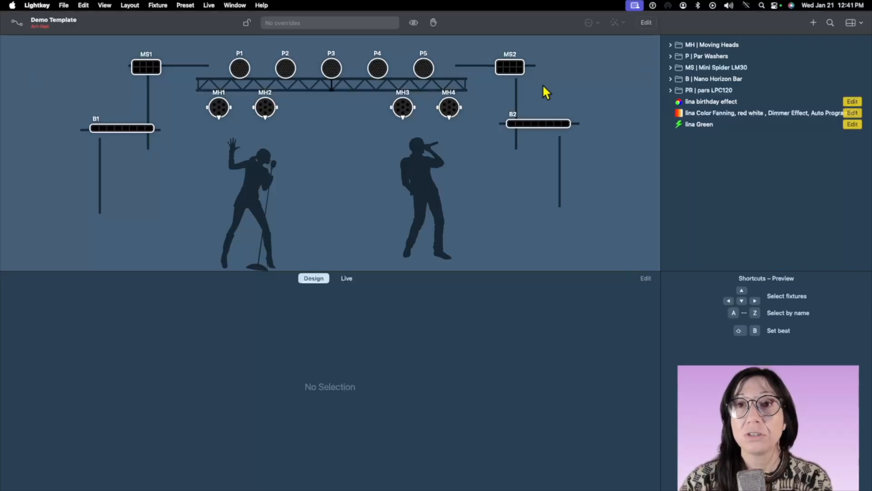
click(646, 22)
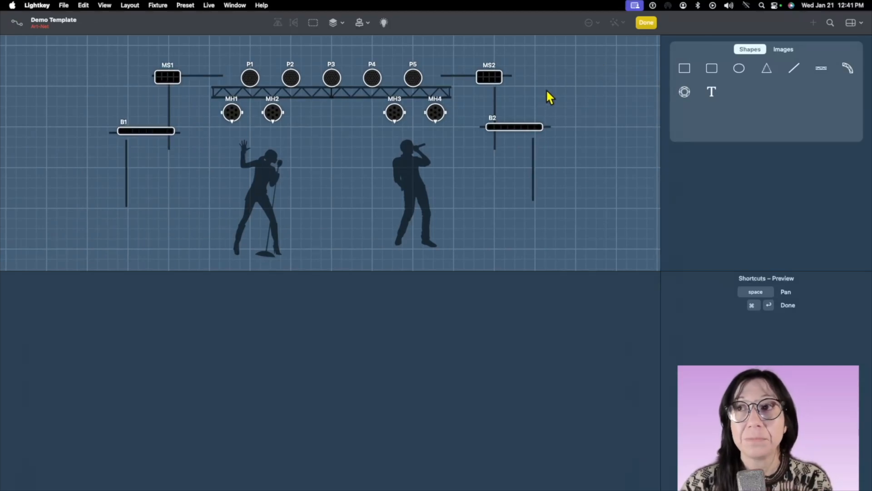
click(422, 183)
mouse_move(416, 185)
mouse_down()
mouse_move(401, 173)
mouse_move(422, 173)
mouse_up()
Look through the images and shapes available for the stage layout, and finish layout editing.
click(789, 50)
scroll(820, 90, down, 3)
click(741, 50)
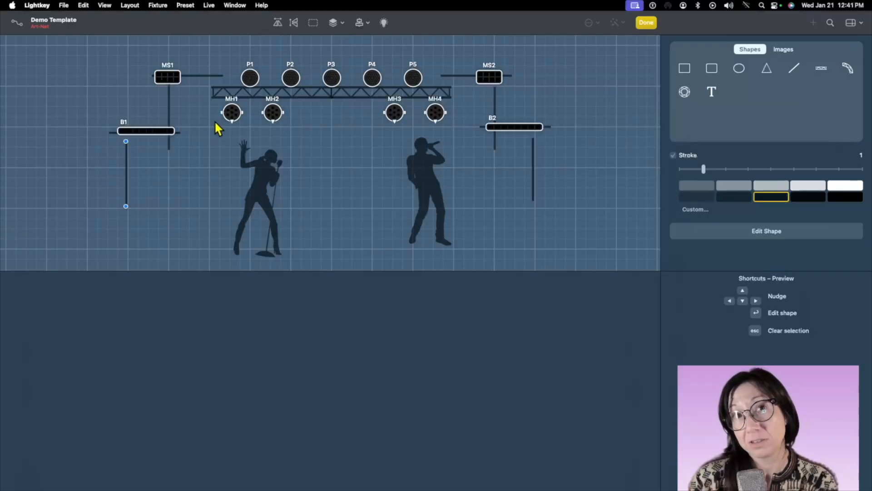
click(151, 100)
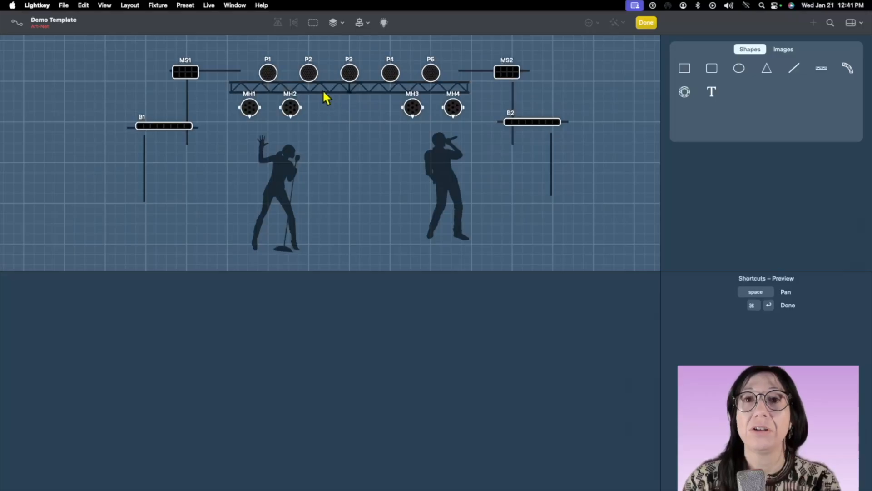
click(325, 88)
click(343, 111)
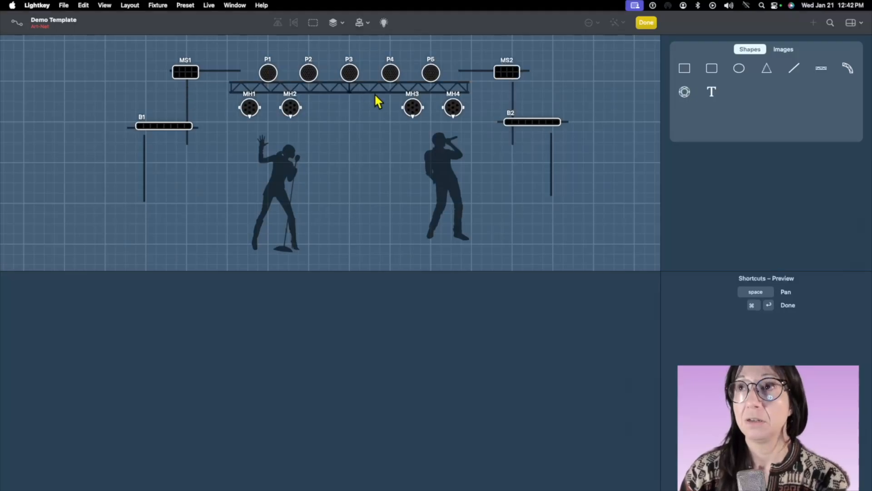
click(647, 23)
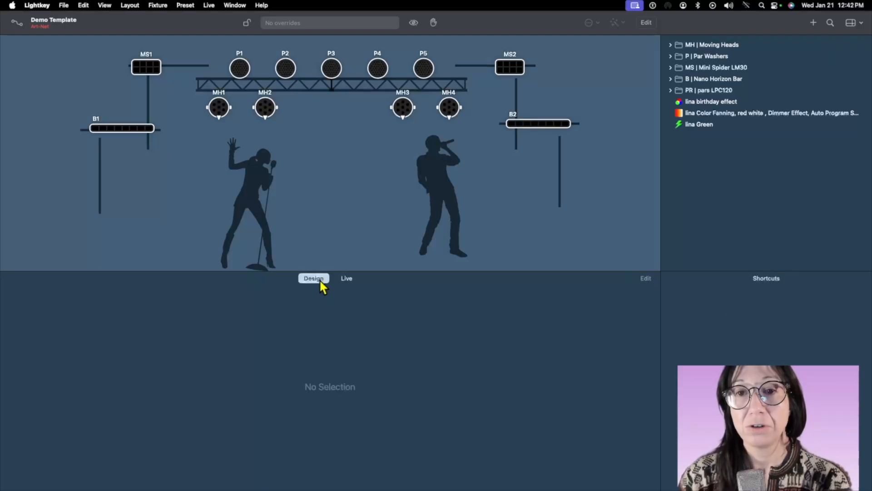
Compare the Design and Live views, and preview the Generic song and intro pastel cues in Live.
click(349, 278)
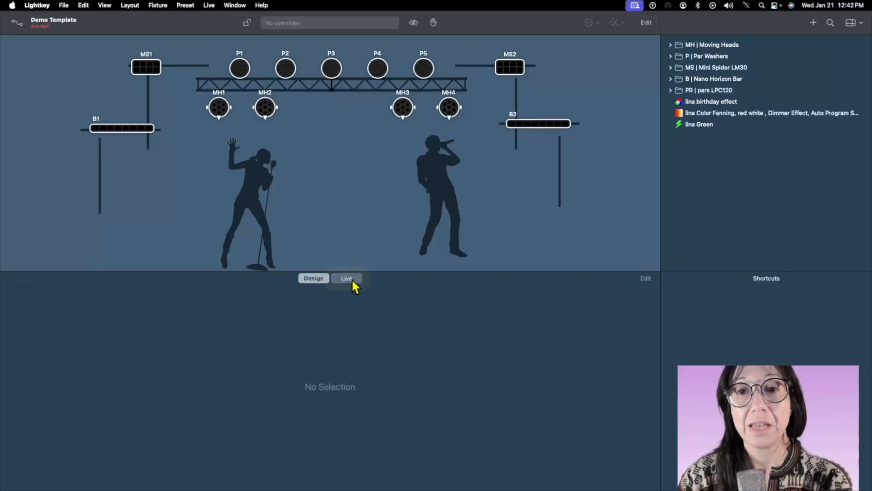
click(313, 278)
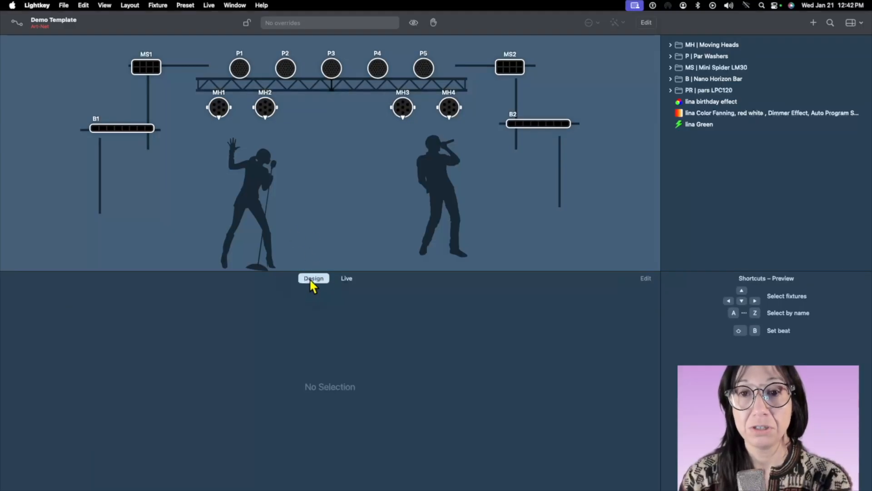
click(351, 279)
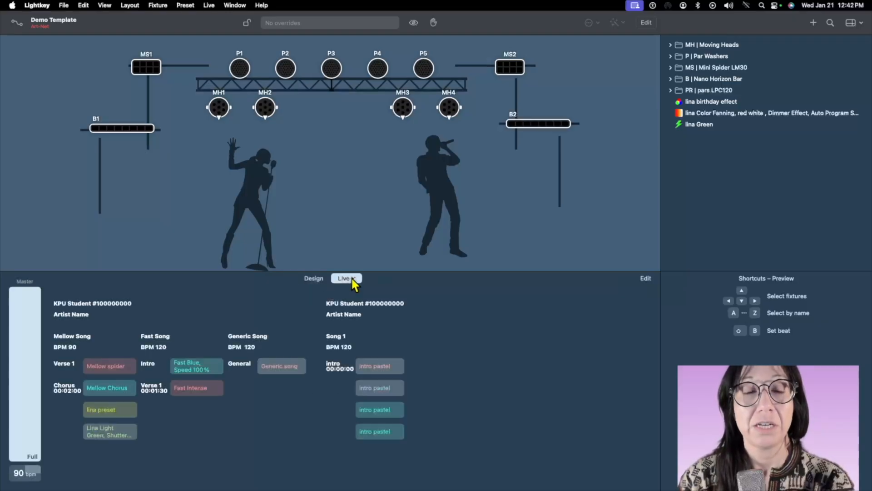
click(284, 366)
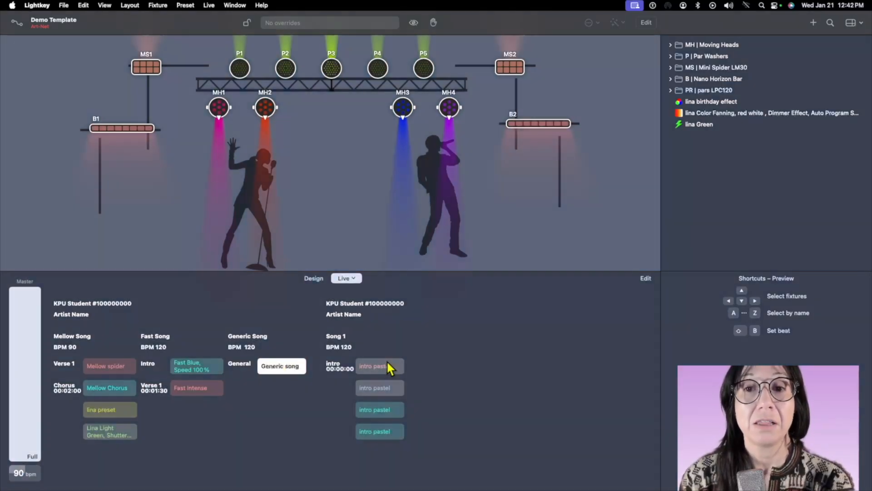
click(385, 366)
click(271, 373)
click(379, 389)
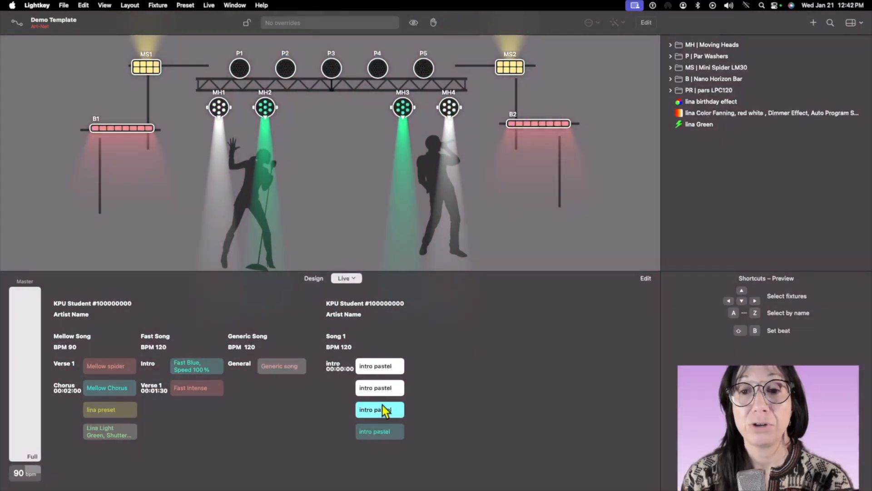
click(385, 367)
click(393, 390)
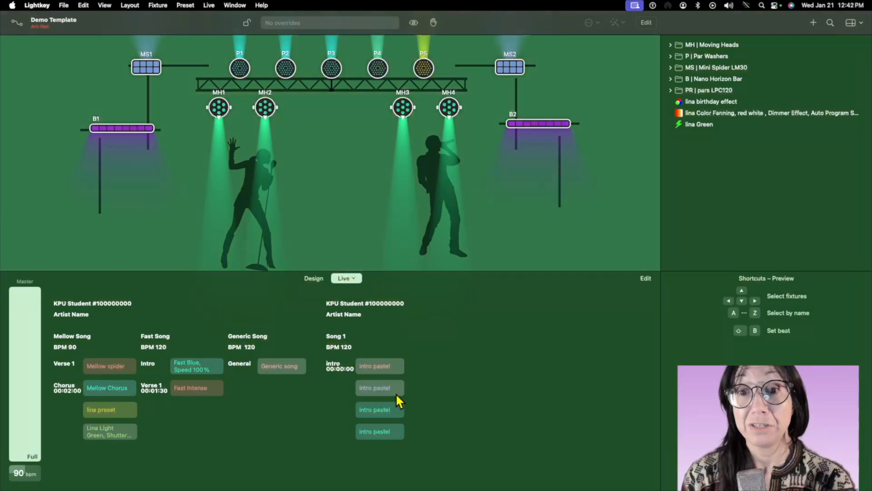
In the Design view, examine the properties of the par washers, moving heads, mini spiders and horizon bars group by group.
click(311, 279)
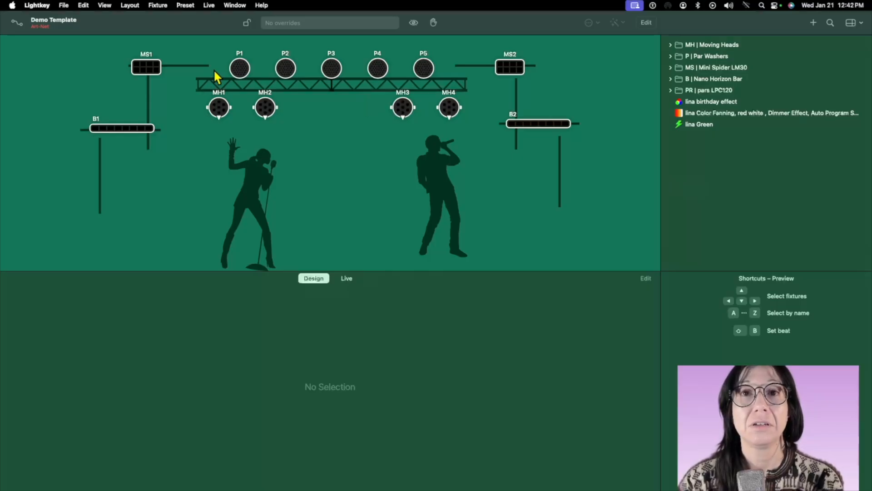
double_click(240, 69)
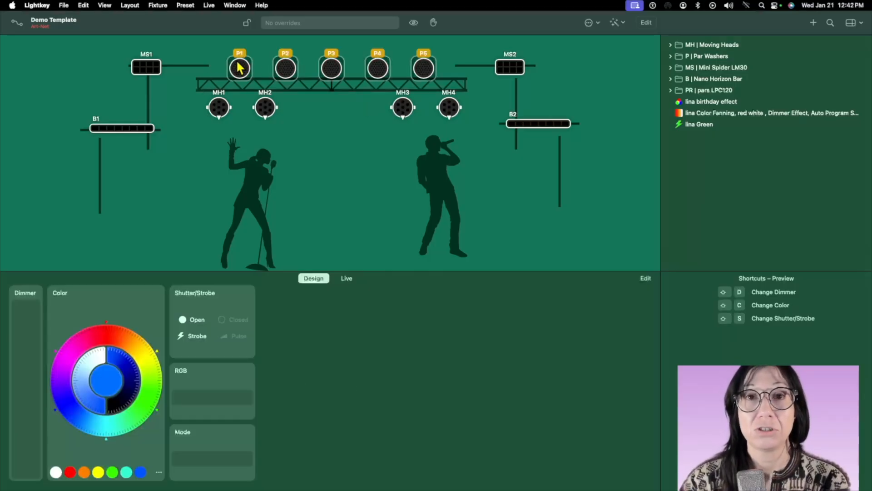
double_click(221, 106)
double_click(149, 68)
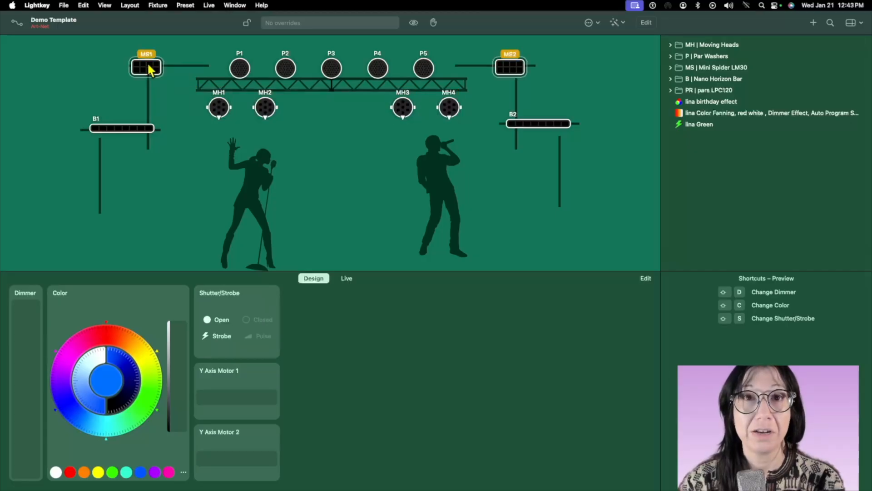
click(407, 67)
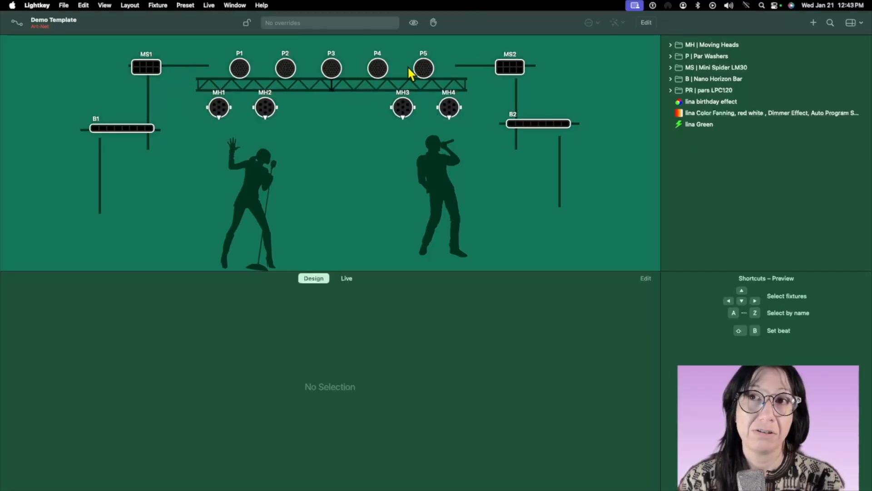
double_click(414, 70)
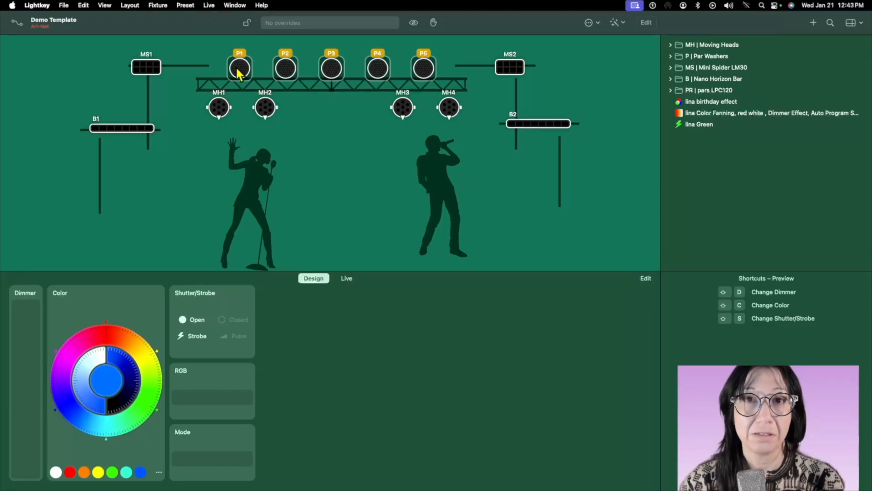
double_click(222, 112)
double_click(137, 128)
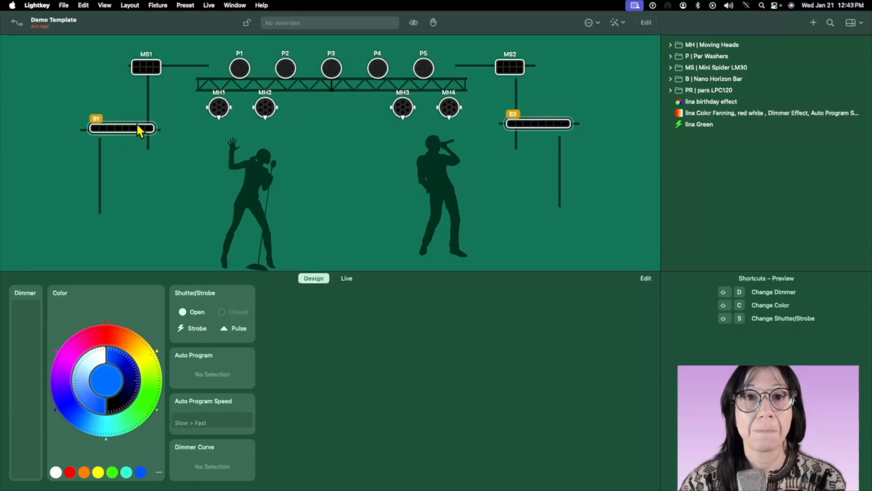
Select all five par washers P1 to P5 and create an empty preset in the P | Par Washers group.
double_click(232, 74)
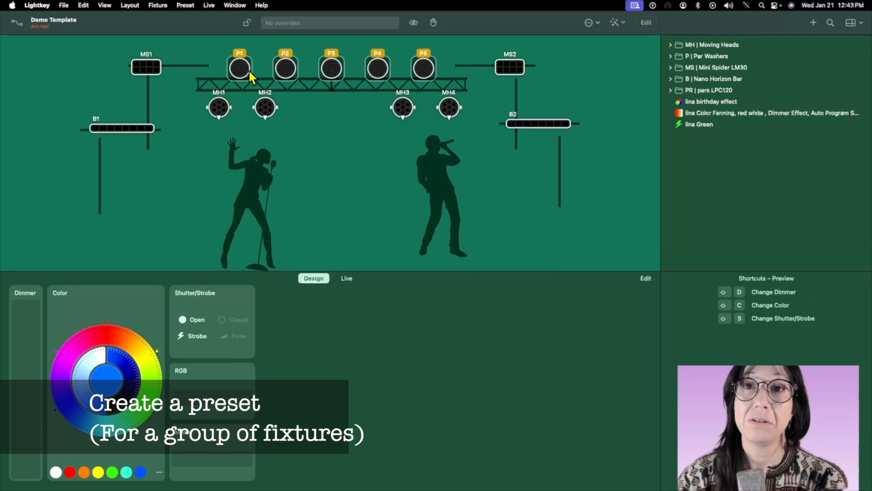
click(670, 56)
click(689, 56)
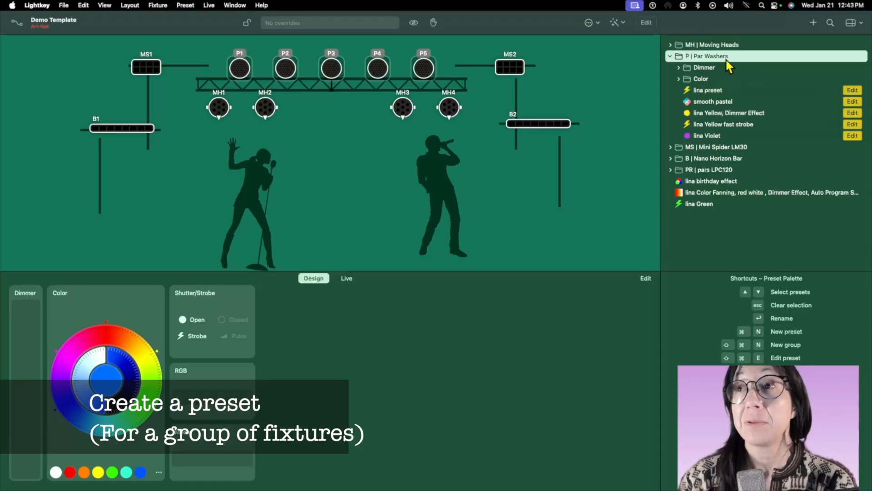
click(813, 23)
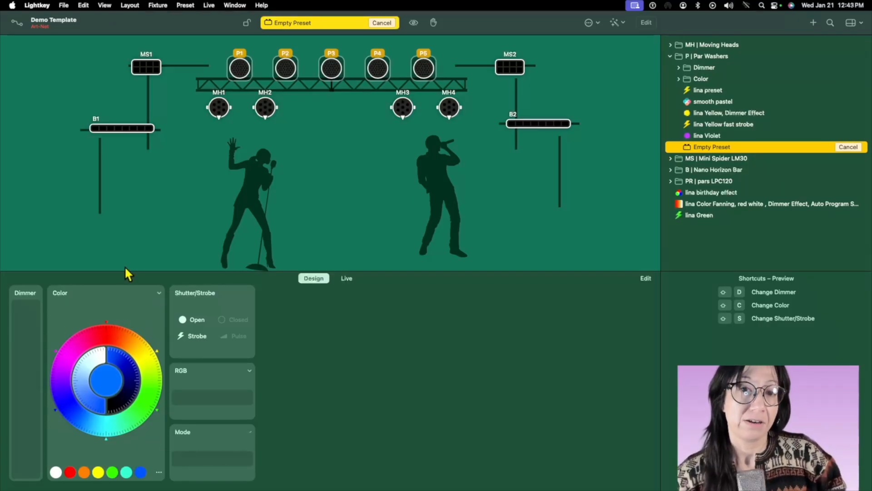
Examine the option lists of the par washers' Color, Dimmer and Shutter/Strobe properties.
click(97, 291)
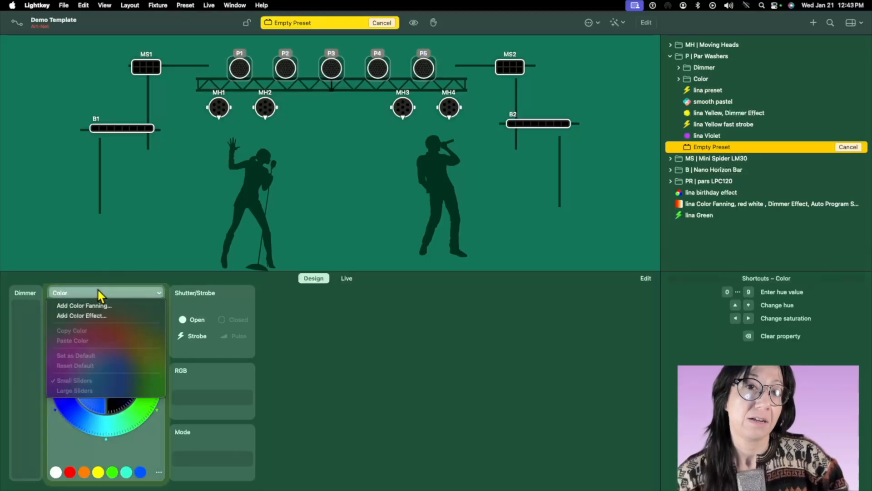
click(23, 293)
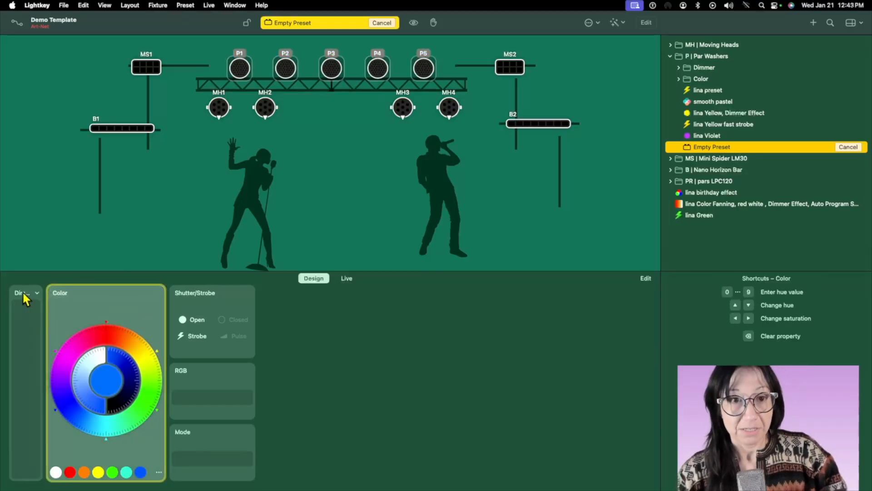
click(23, 293)
click(222, 291)
click(222, 289)
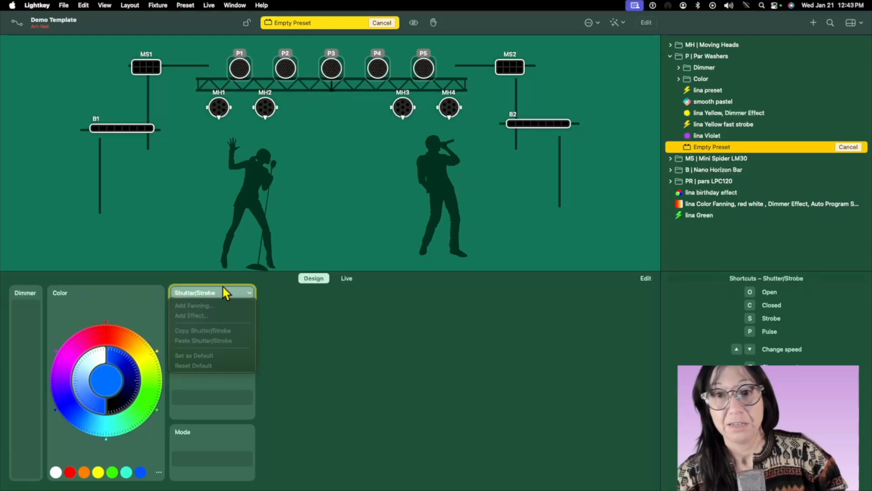
click(293, 349)
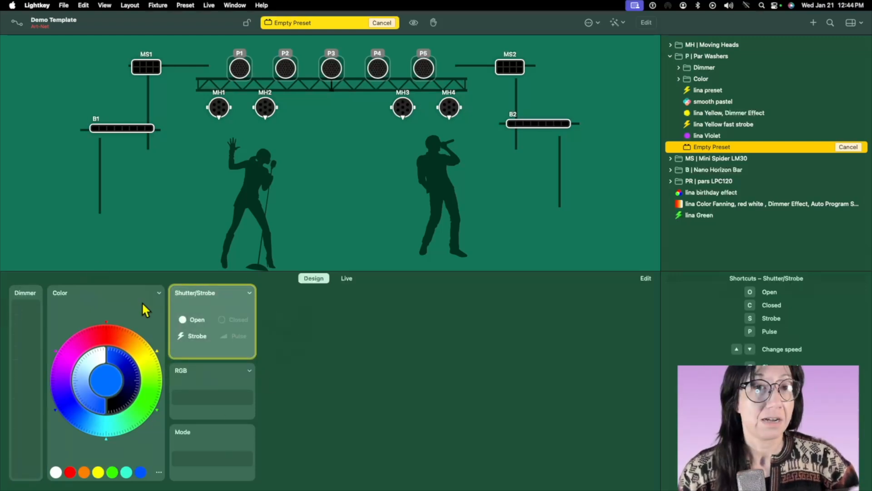
click(108, 291)
click(92, 283)
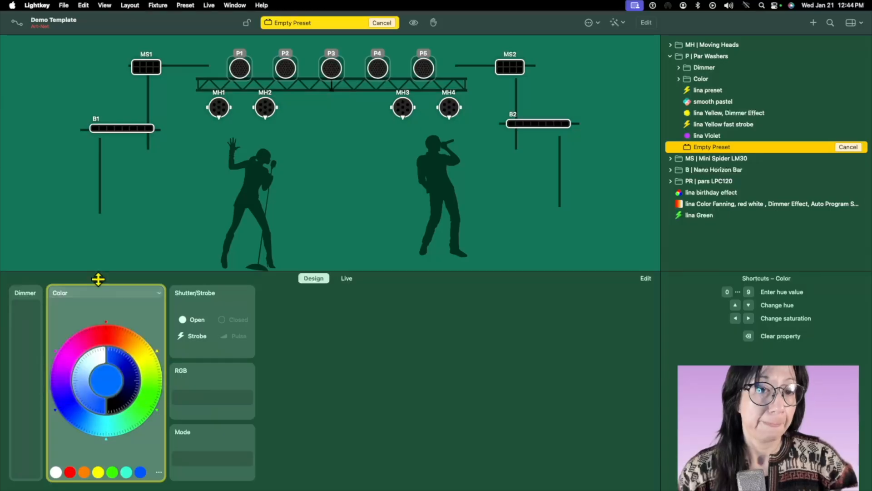
Give the par washers a pale lavender color and set their dimmer to Full.
click(123, 363)
drag(69, 350, 56, 381)
drag(29, 467, 34, 282)
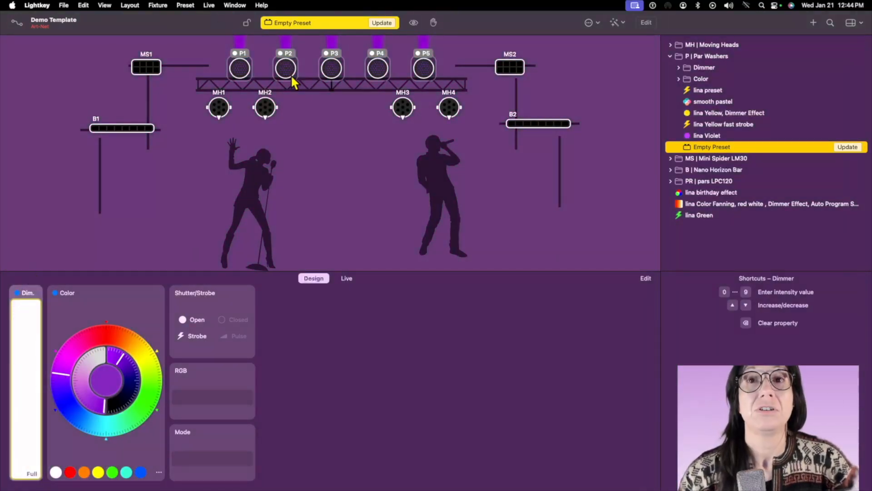
mouse_move(105, 406)
mouse_down()
mouse_move(83, 396)
mouse_move(81, 350)
mouse_up()
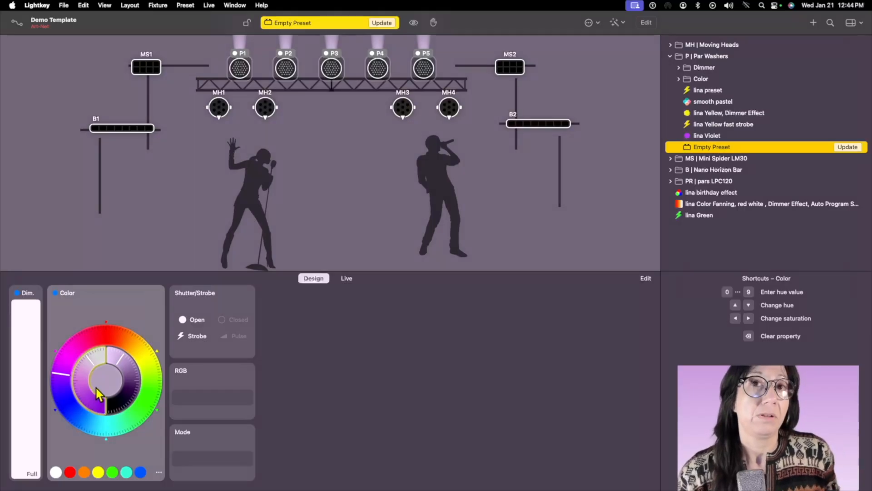
mouse_move(97, 388)
mouse_down()
mouse_move(83, 386)
mouse_move(84, 367)
mouse_up()
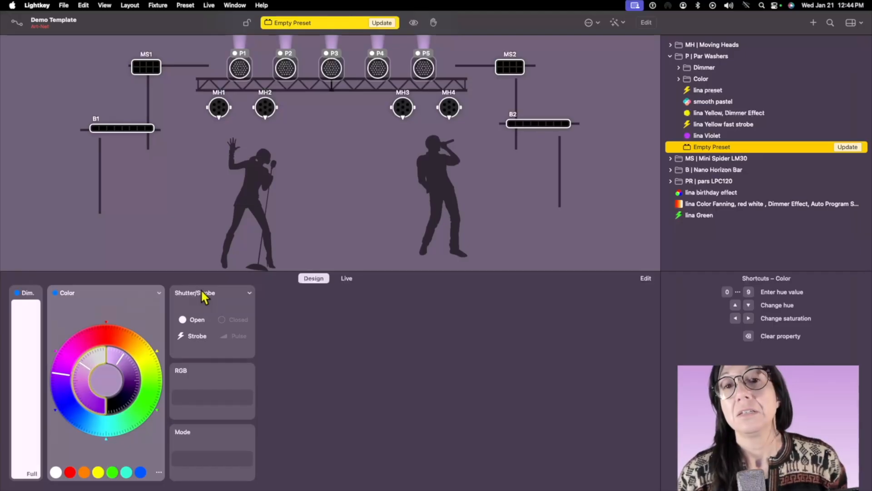
Set the par washers' shutter to Open after trying Strobe, and update the new preset.
click(199, 320)
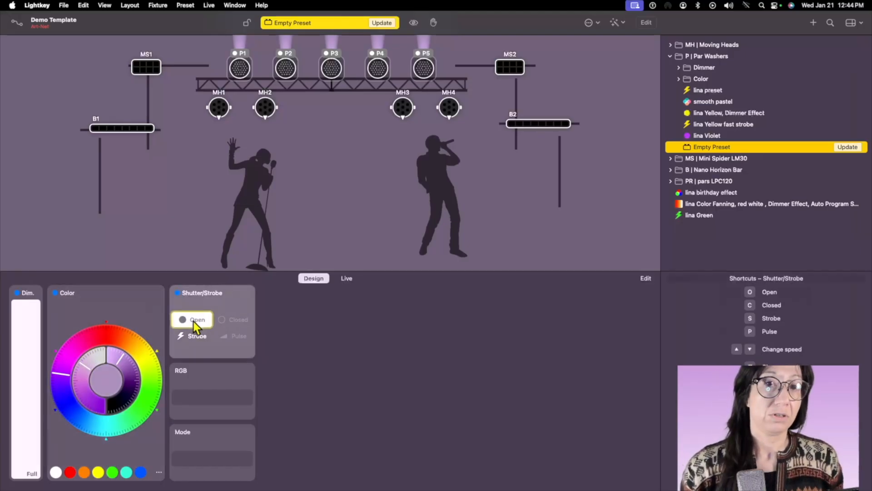
click(190, 336)
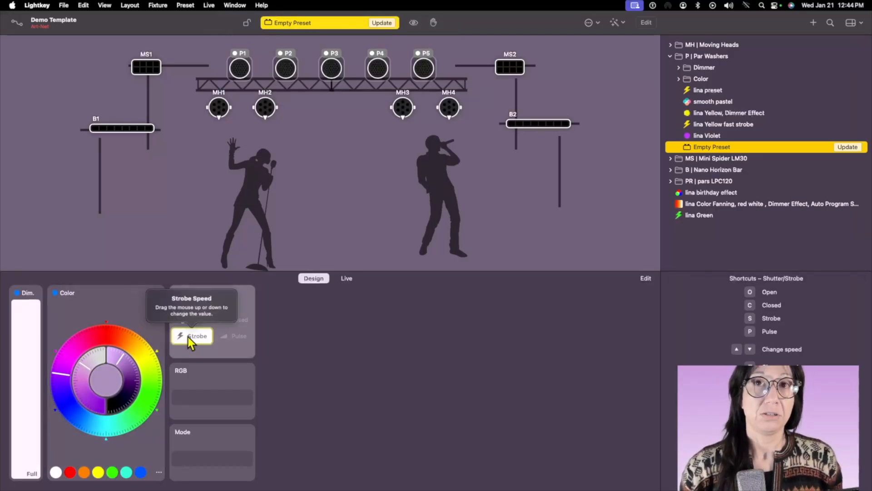
click(193, 320)
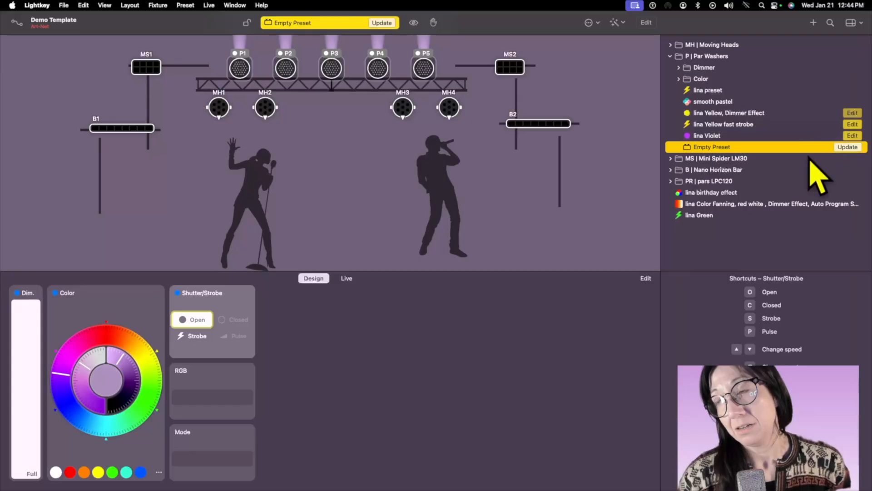
click(853, 148)
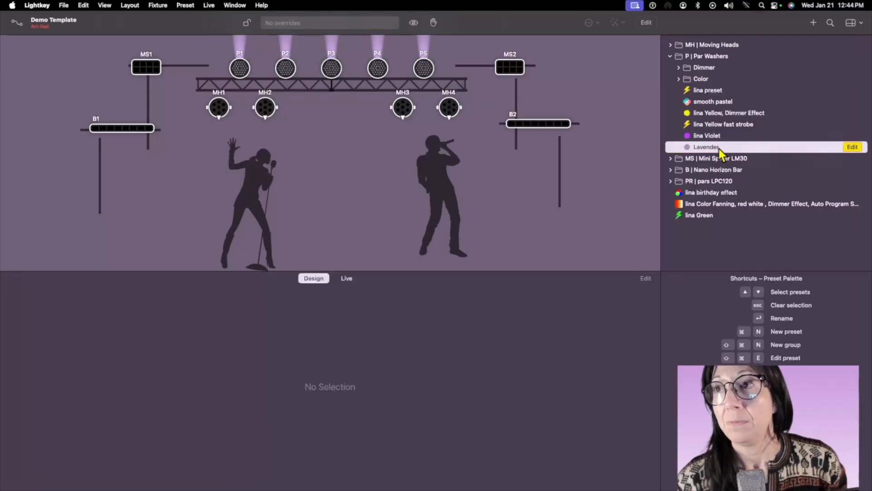
Rename the new par washer preset to the creator's first name followed by Lavender.
right_click(719, 153)
right_click(707, 151)
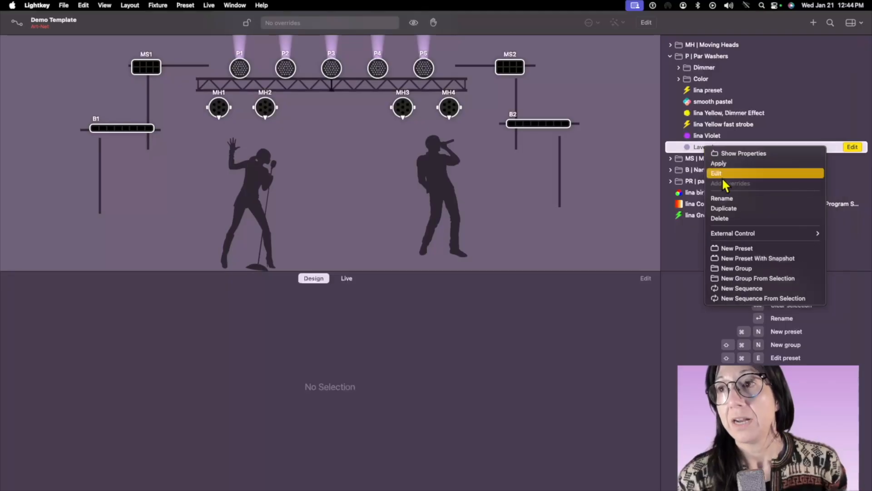
click(732, 198)
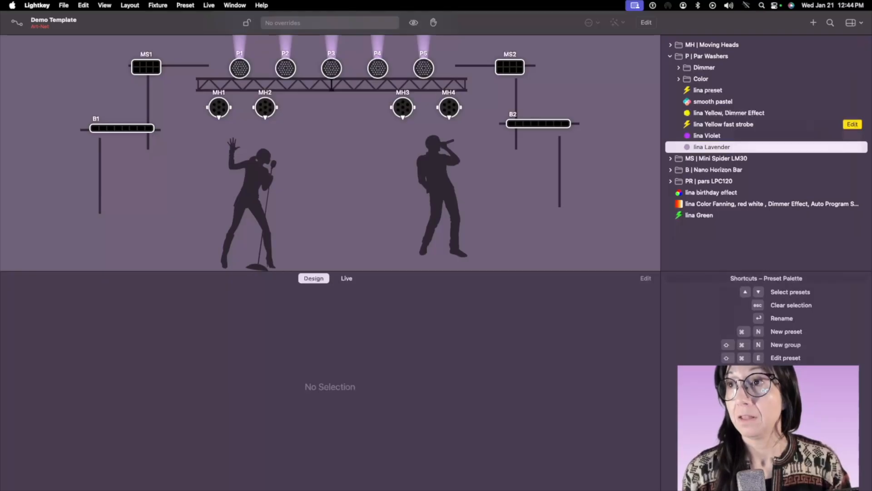
Preview the par washers' yellow fast strobe, violet and lavender presets on the stage, and collapse their preset group.
click(754, 124)
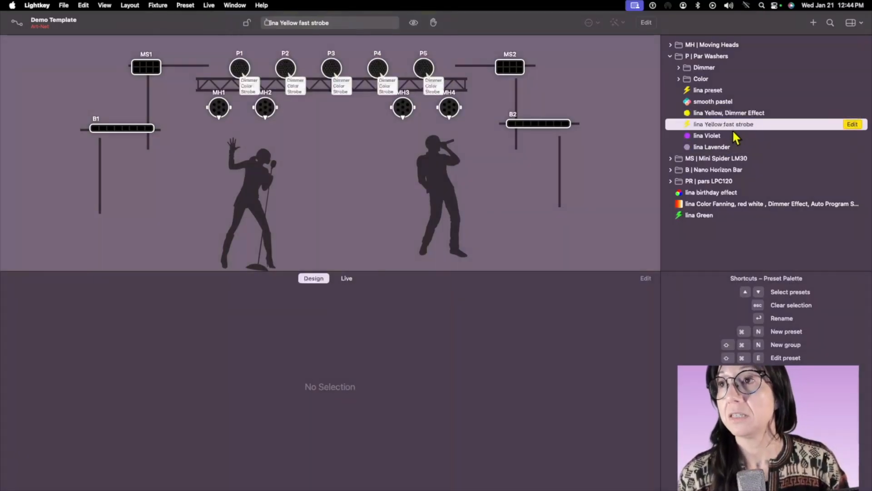
click(732, 137)
click(736, 146)
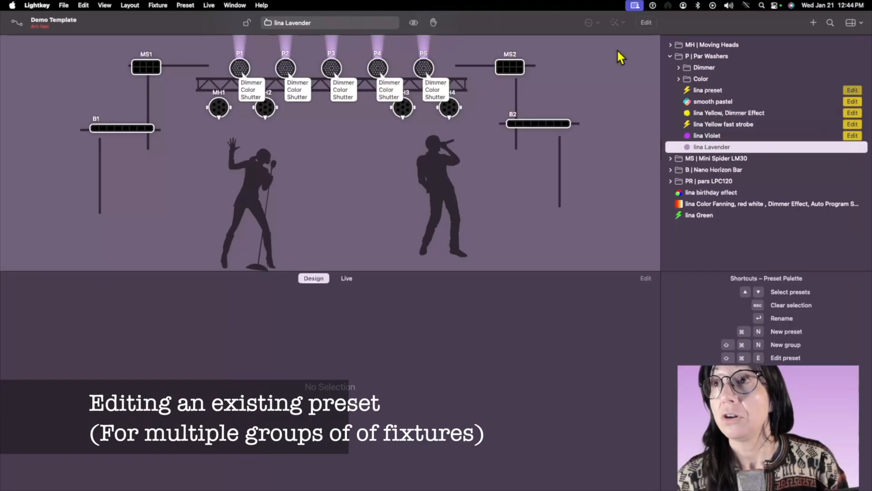
click(671, 55)
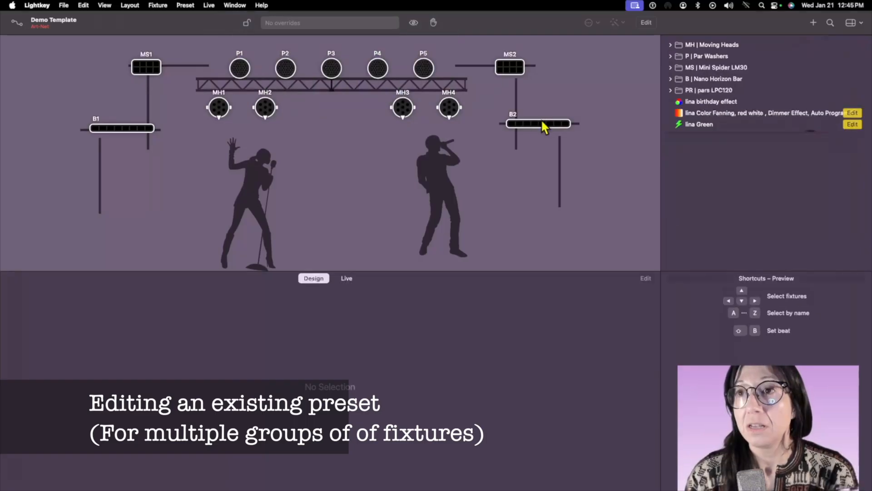
Select every fixture in the Nano Horizon Bar, Mini Spider, par washer and moving head groups on the stage.
double_click(540, 126)
shift+double_click(518, 61)
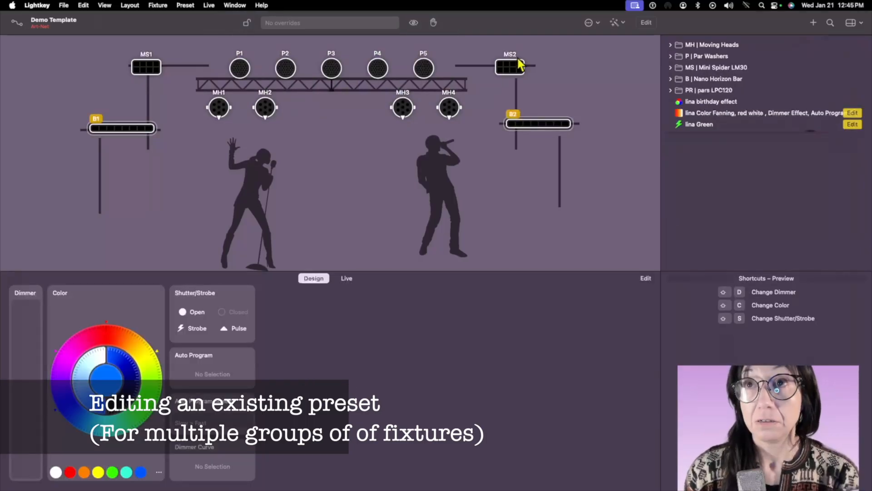
shift+double_click(414, 71)
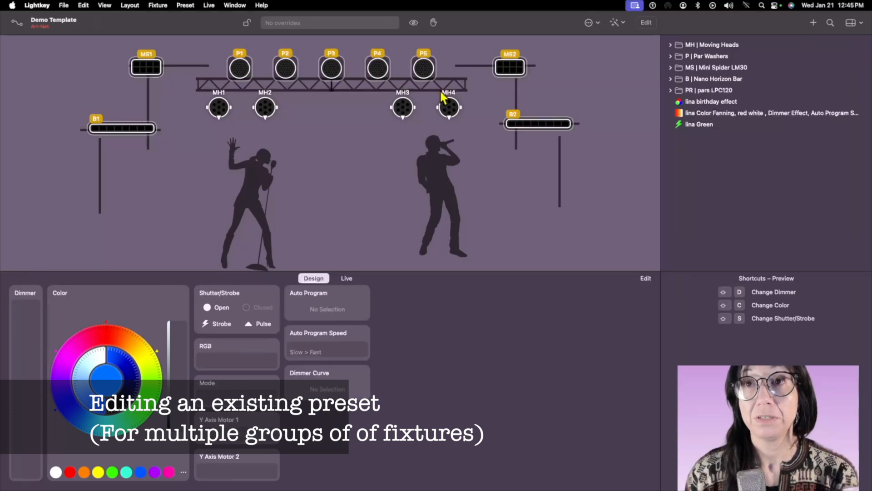
shift+double_click(449, 108)
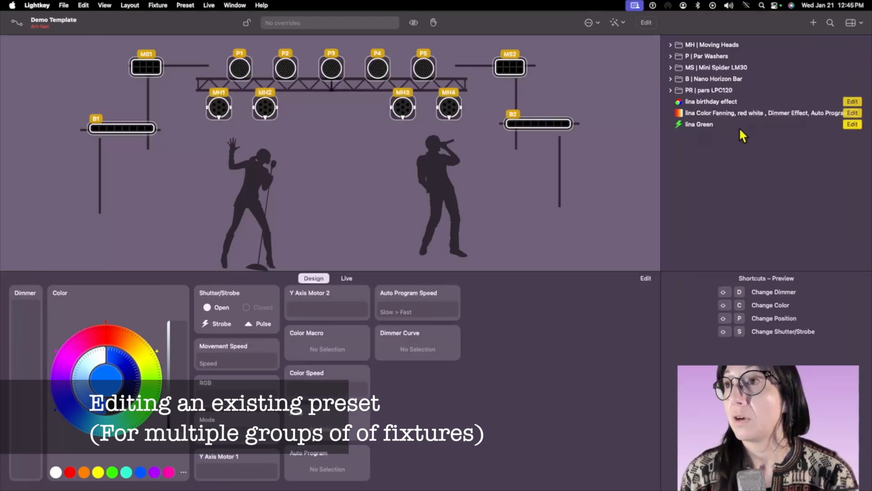
Duplicate the birthday effect preset and keep the copy open for editing.
right_click(716, 108)
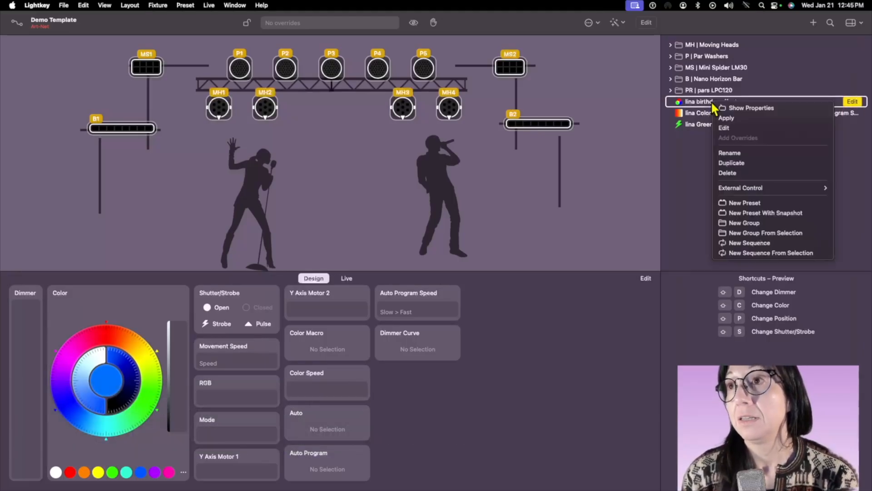
click(755, 162)
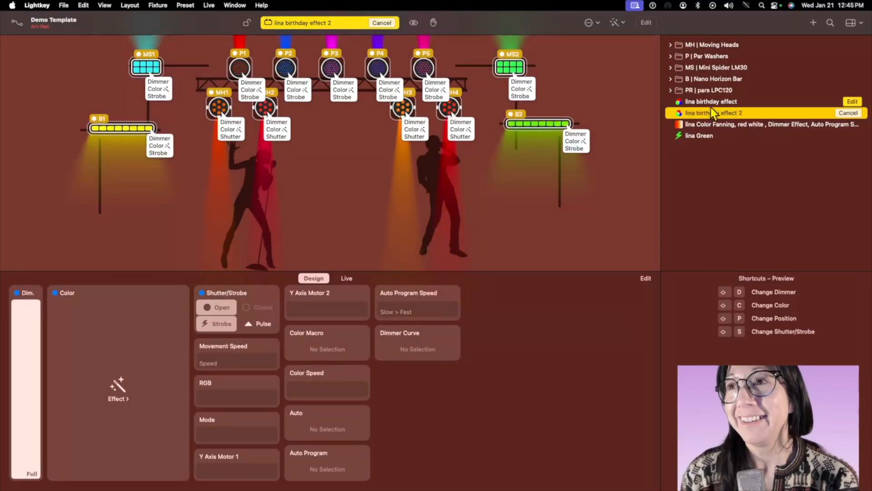
click(744, 116)
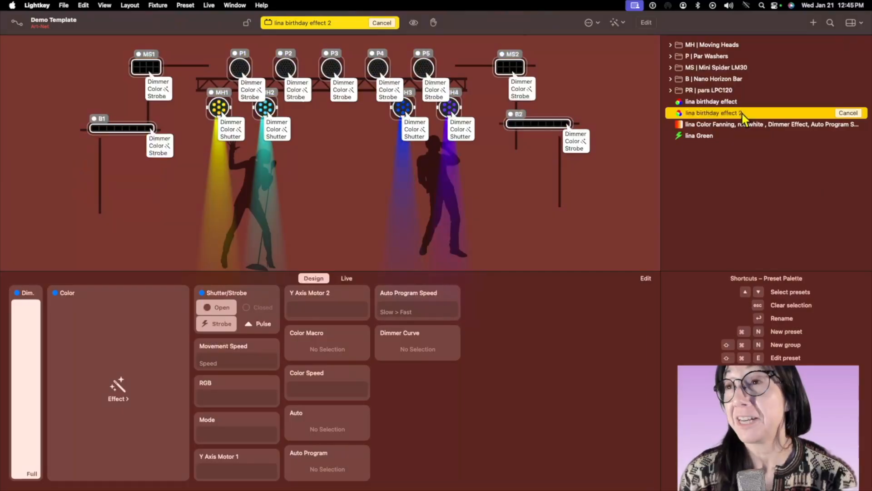
click(742, 113)
key(Return)
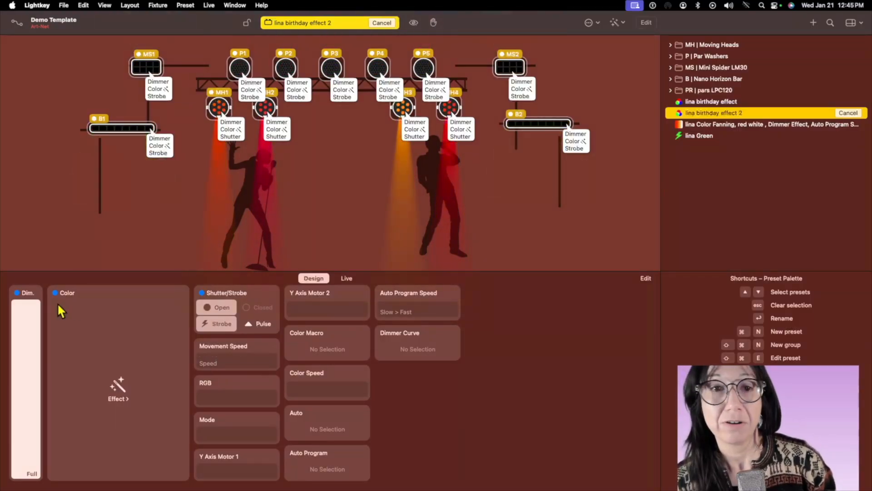
Open the effect library from the Dimmer property and examine its Dimmer, Color, Position, Zoom and Iris effects.
click(37, 293)
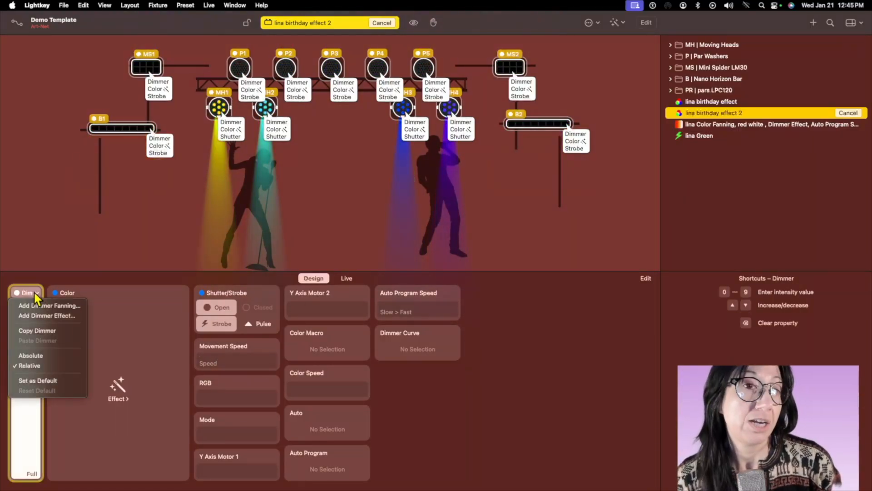
click(38, 317)
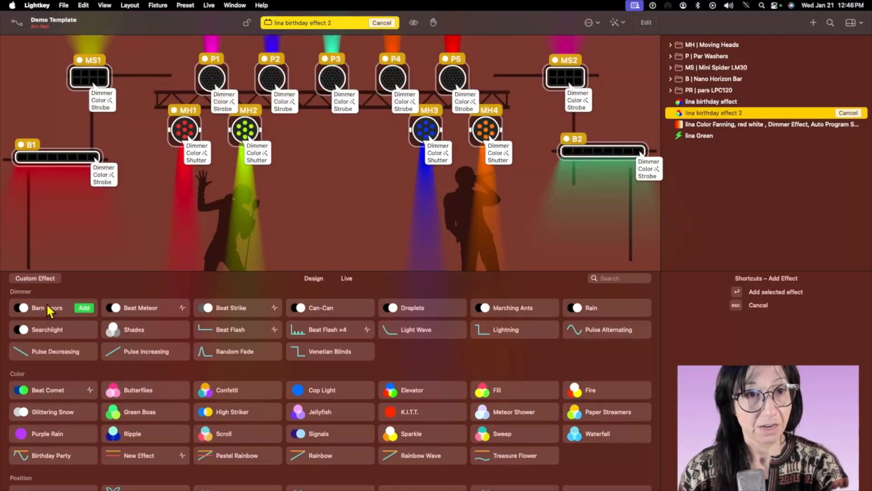
scroll(575, 366, down, 5)
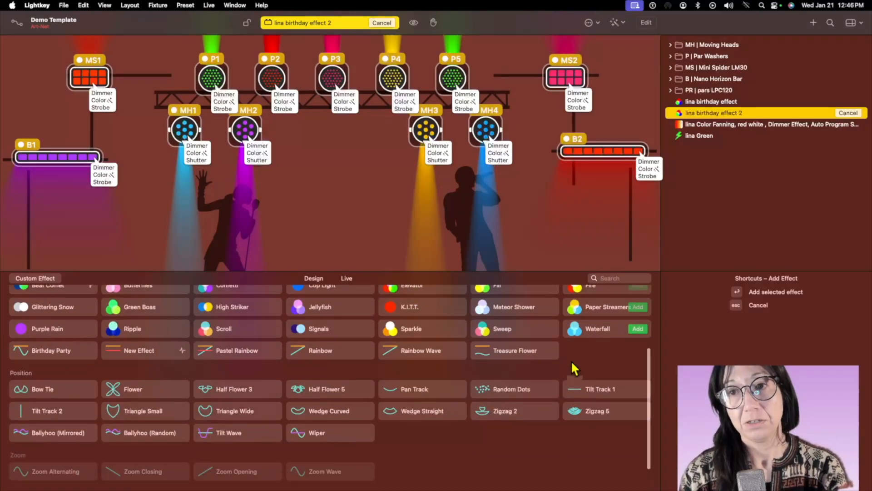
scroll(575, 369, up, 5)
scroll(575, 369, down, 5)
scroll(571, 366, up, 5)
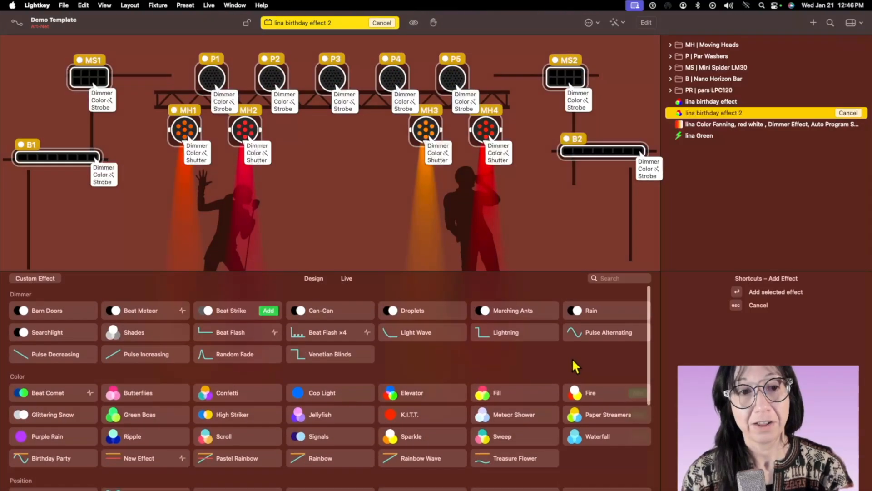
scroll(564, 370, down, 5)
scroll(130, 355, up, 5)
scroll(129, 353, down, 5)
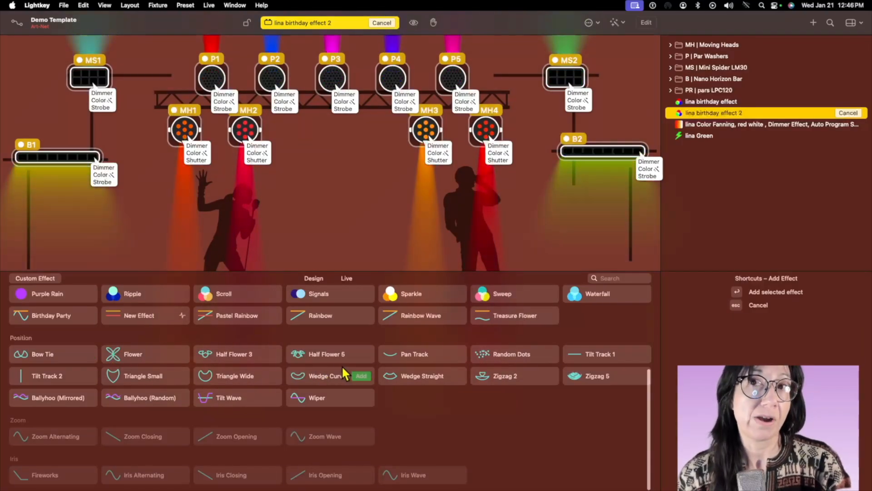
scroll(346, 375, up, 5)
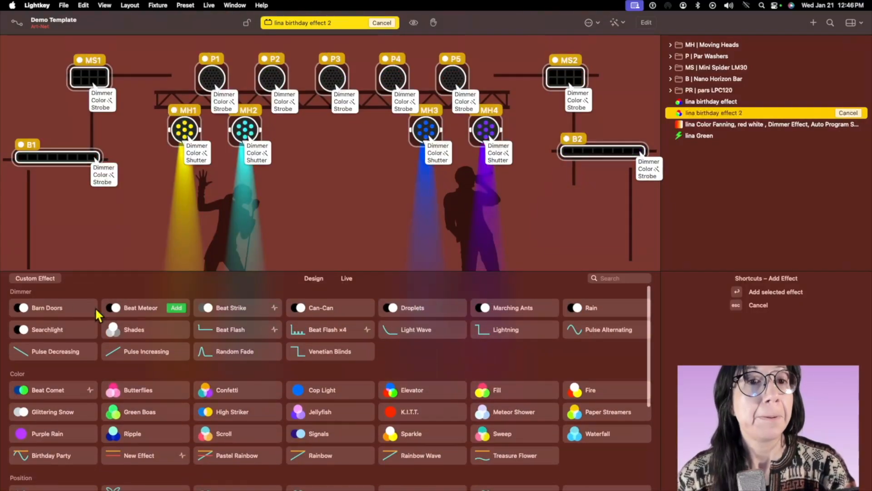
Preview the Can-Can, Marching Ants and Rain dimmer effects and the Jellyfish and Waterfall color effects on the selected fixtures.
click(318, 309)
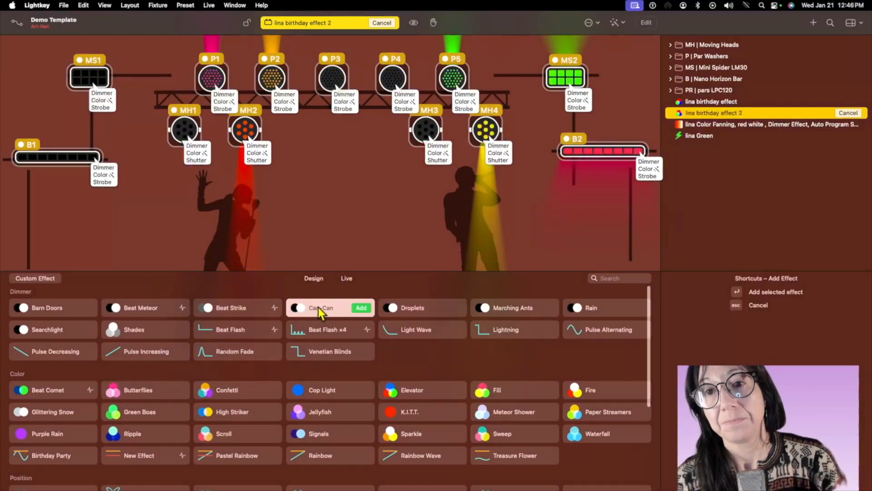
click(522, 309)
click(596, 311)
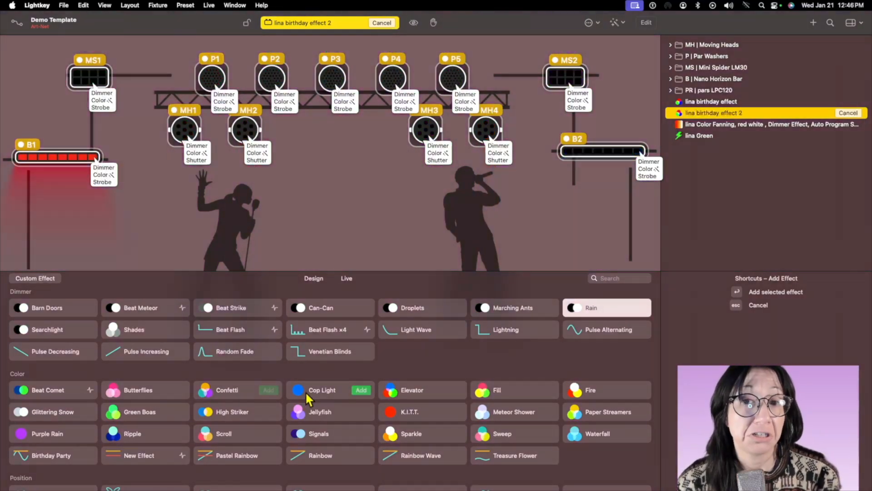
click(315, 414)
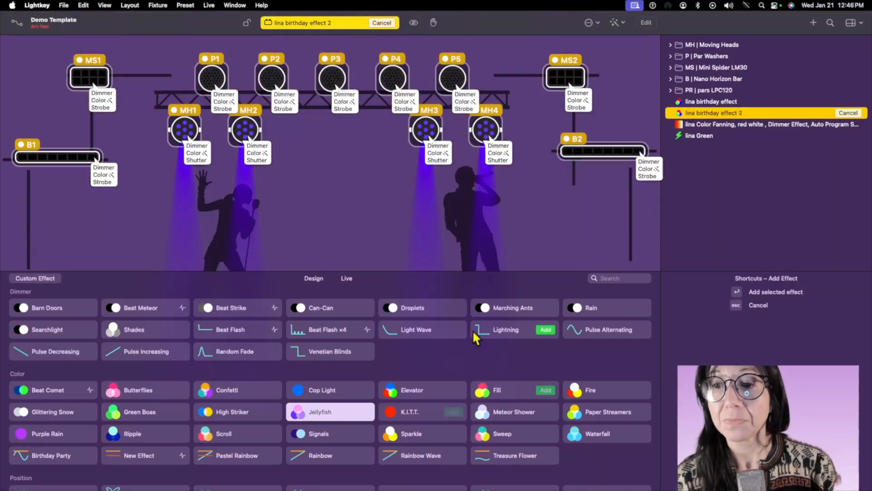
scroll(481, 346, down, 8)
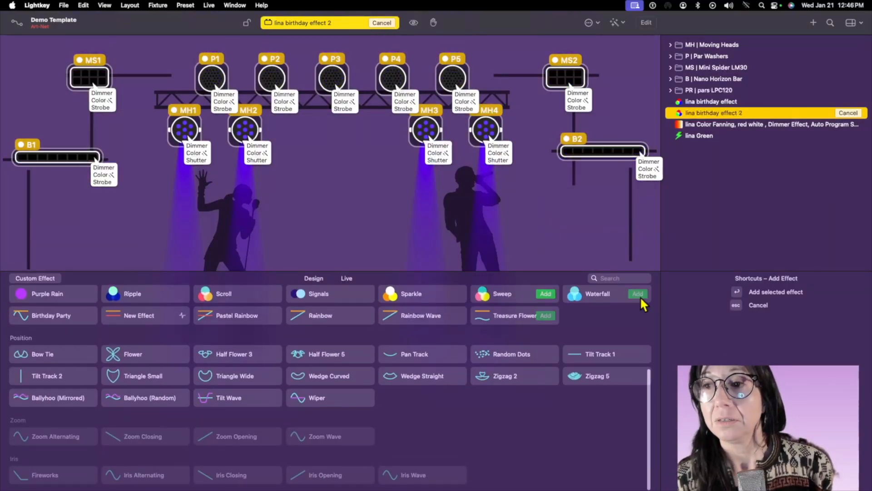
click(585, 296)
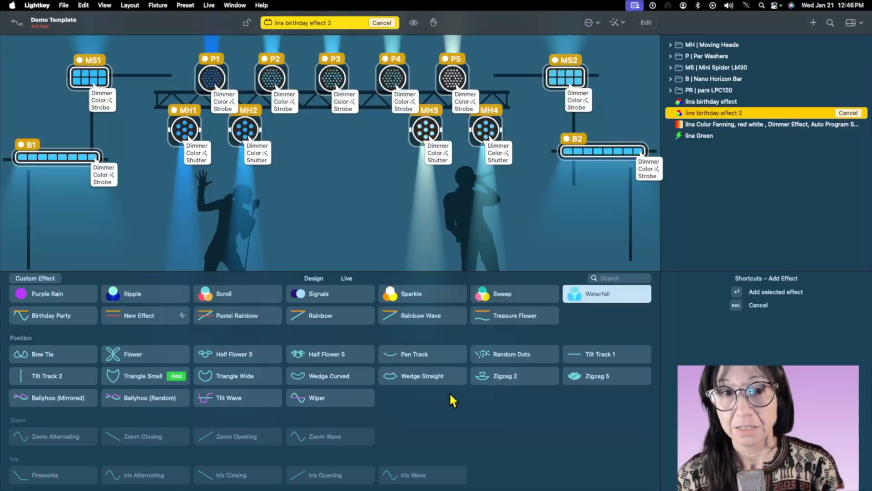
Preview the Ballyhoo (Mirrored), Random Dots, Pan Track, Zigzag 5 and Bow Tie position effects on the moving heads.
click(47, 400)
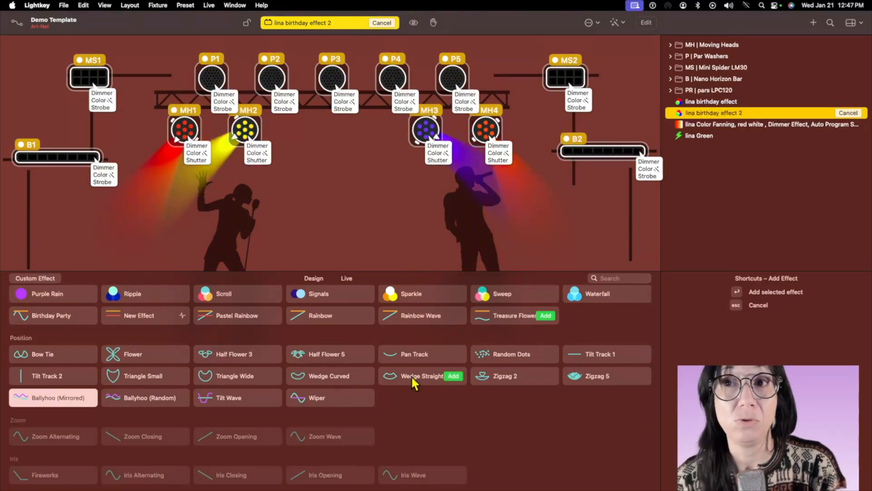
click(519, 356)
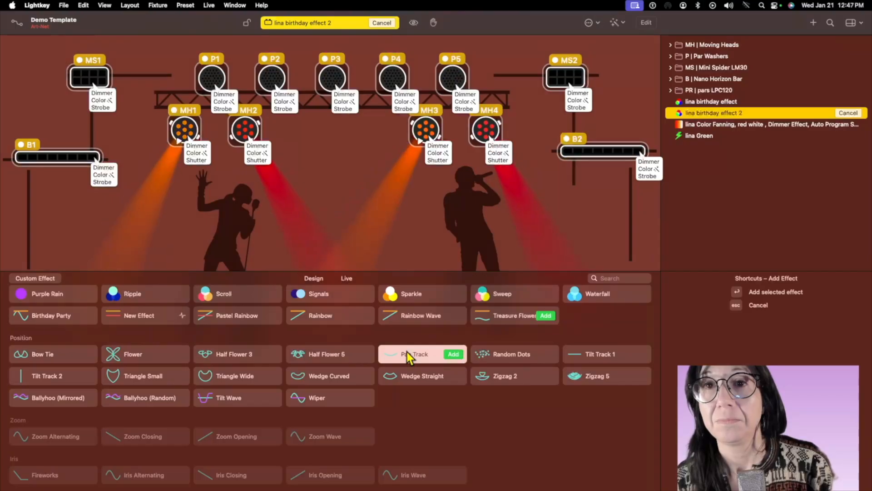
click(578, 377)
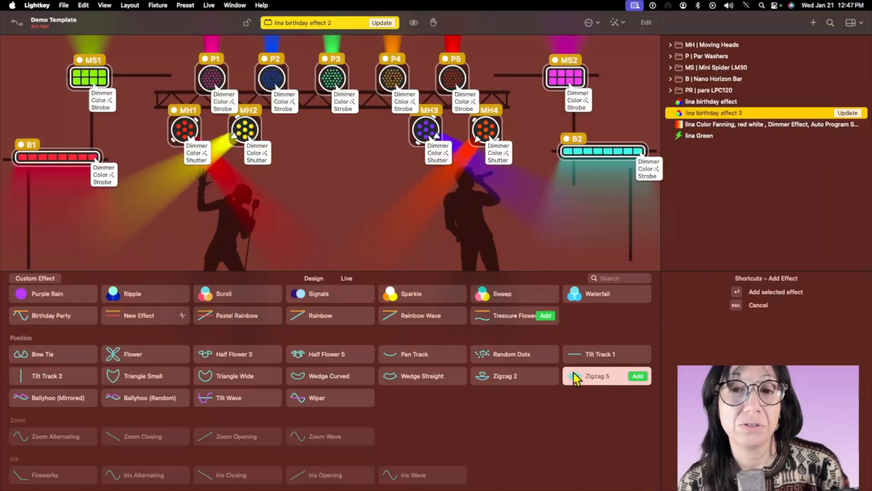
click(62, 358)
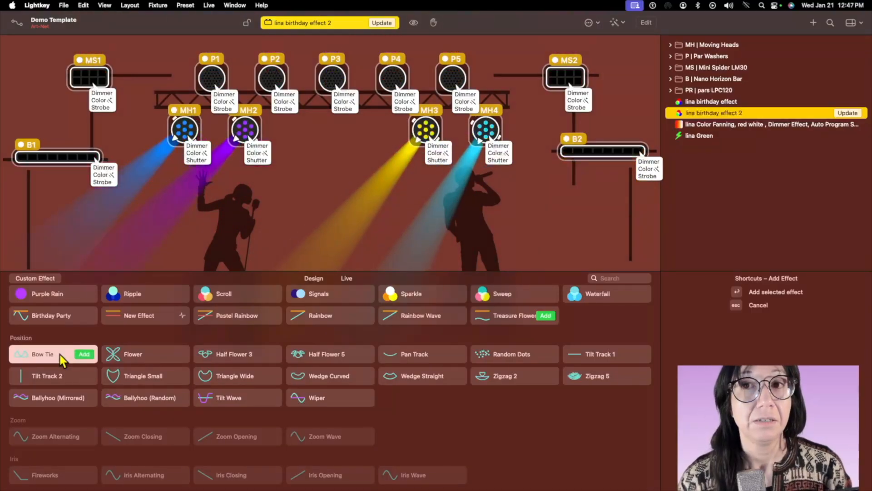
Choose the Flower position effect for the moving heads and update the duplicated birthday effect preset.
click(128, 358)
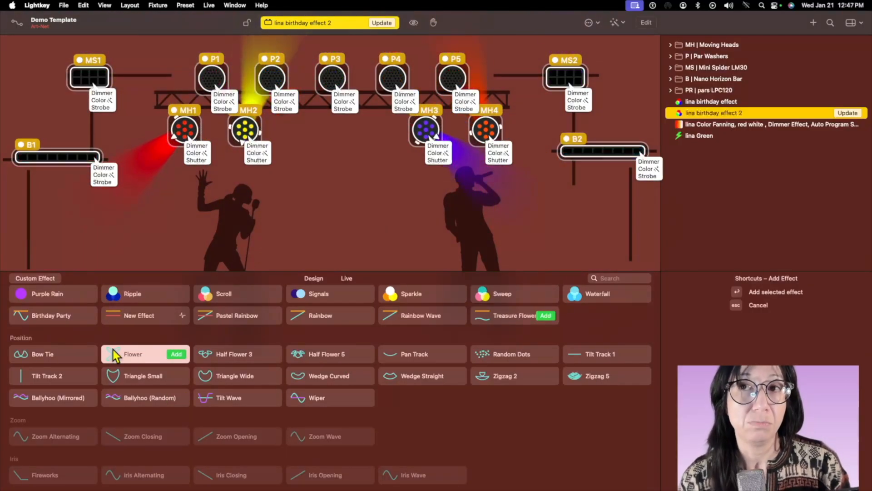
scroll(165, 363, up, 1)
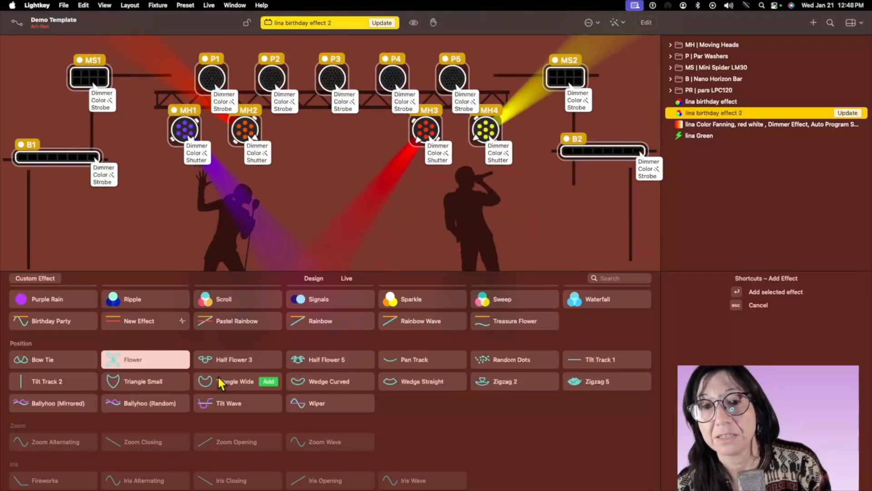
click(848, 114)
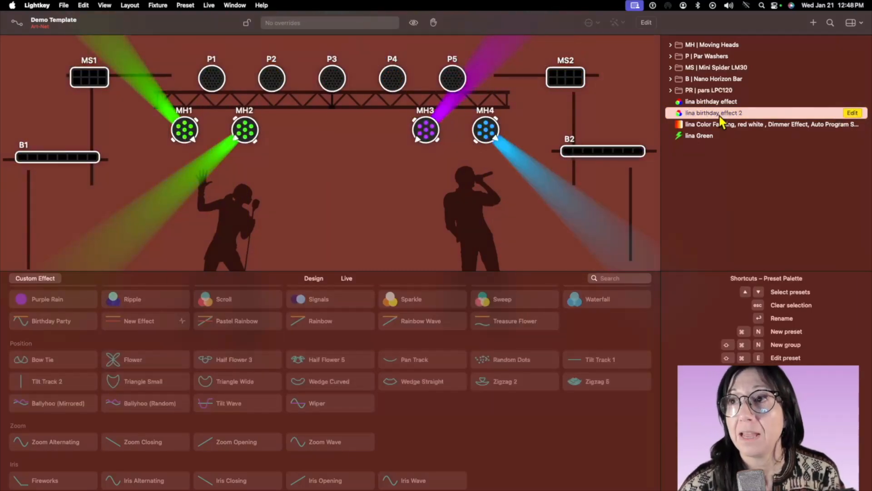
Rename the duplicated birthday effect preset by inserting "flower" before the 2.
right_click(722, 115)
click(759, 164)
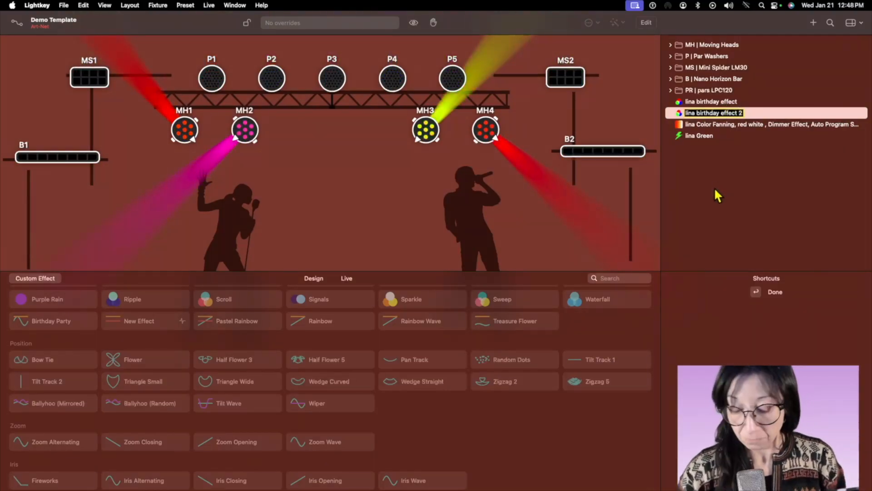
text(flower)
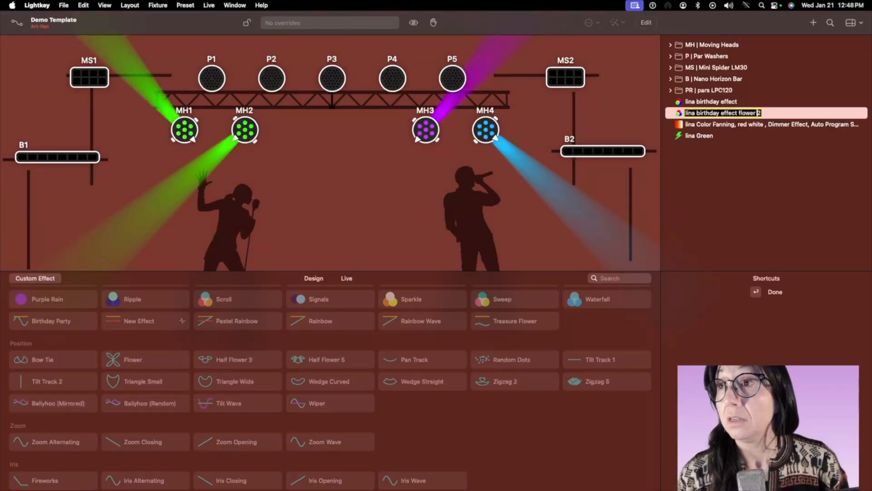
key(Return)
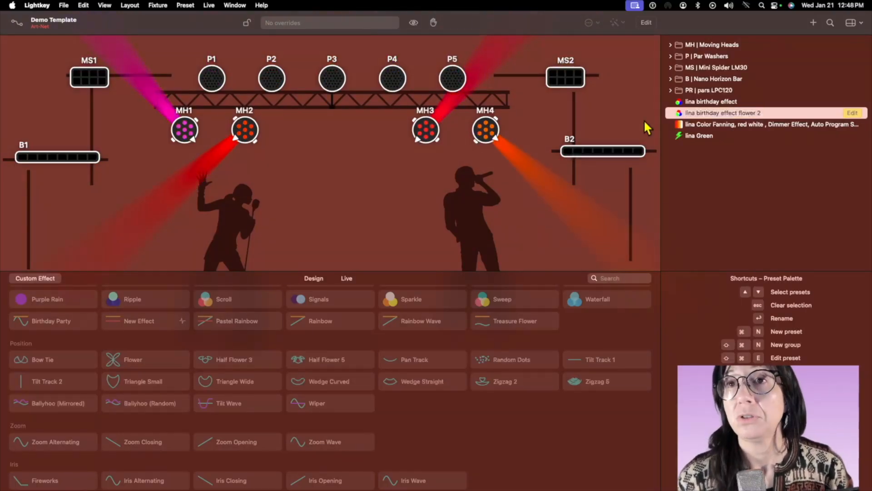
Preview the color fanning, green and birthday effect presets on the full stage.
click(726, 126)
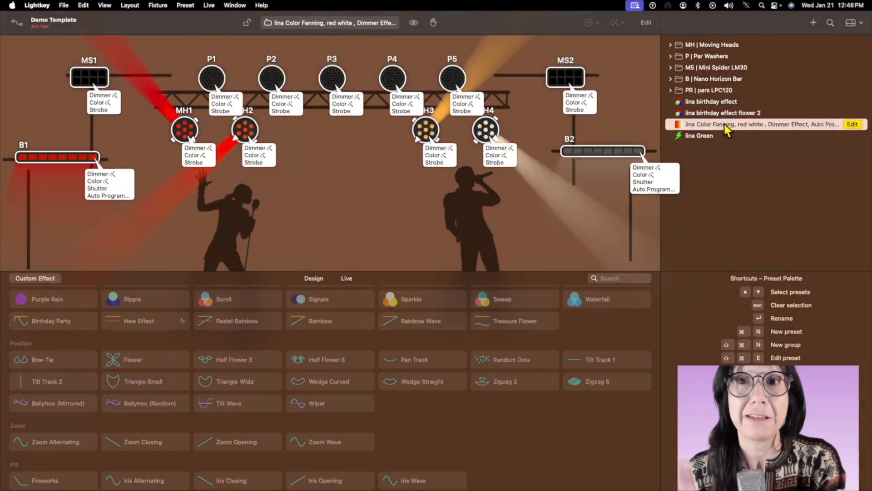
key(Down)
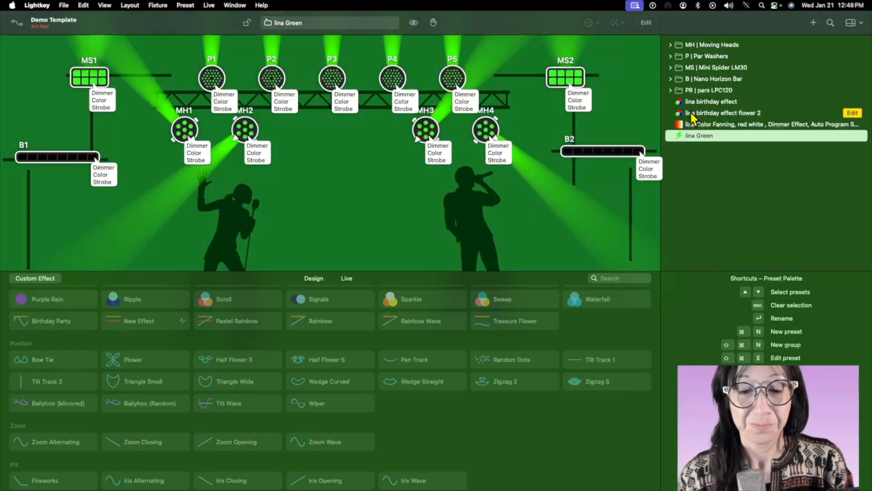
key(Up)
key(Up)
key(Up)
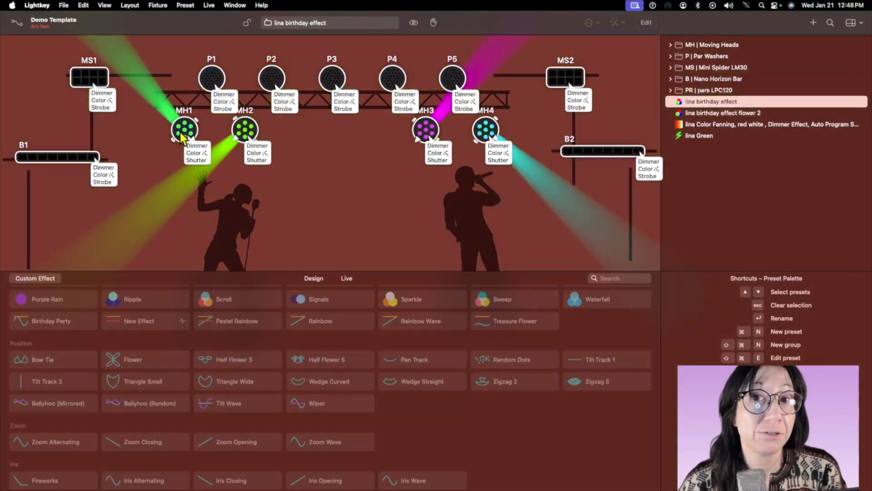